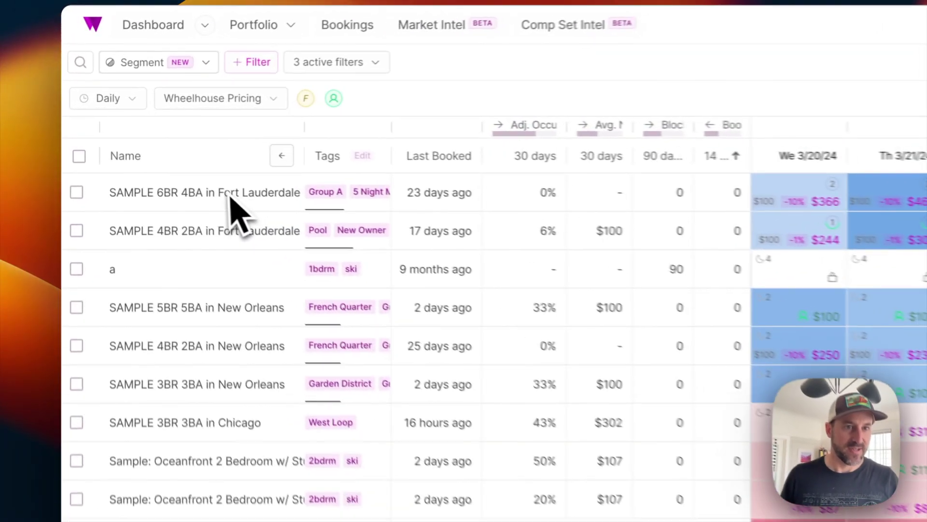
# Step: Leave the page size at 1000 and widen the Tags column to show tags like Group B
pyautogui.scroll(-2, 145, 152)
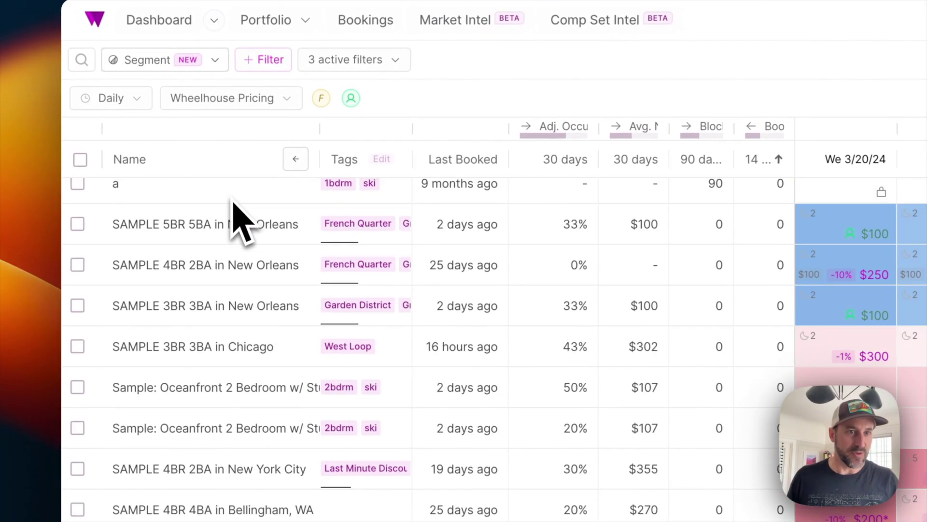
pyautogui.scroll(-4, 239, 219)
pyautogui.scroll(6, 259, 352)
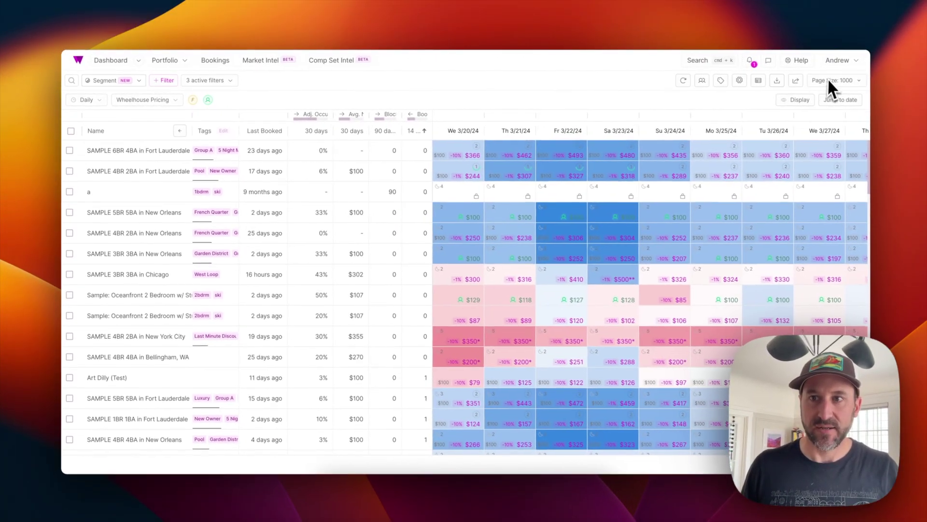
pyautogui.click(874, 79)
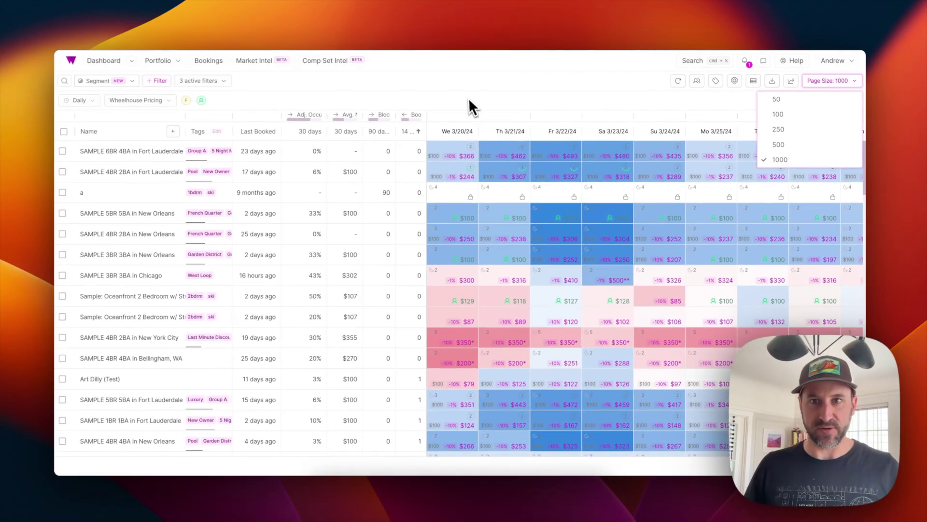
pyautogui.click(469, 99)
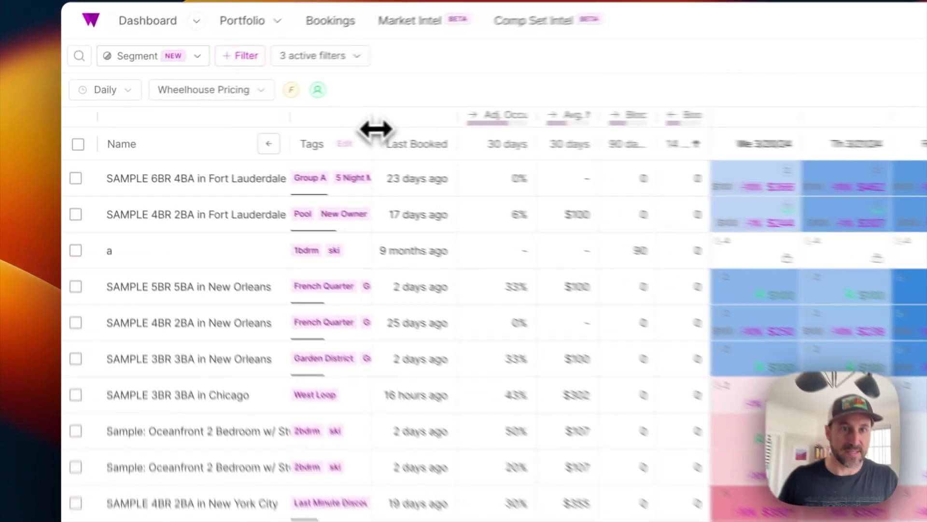
pyautogui.moveTo(239, 121); pyautogui.dragTo(260, 118)
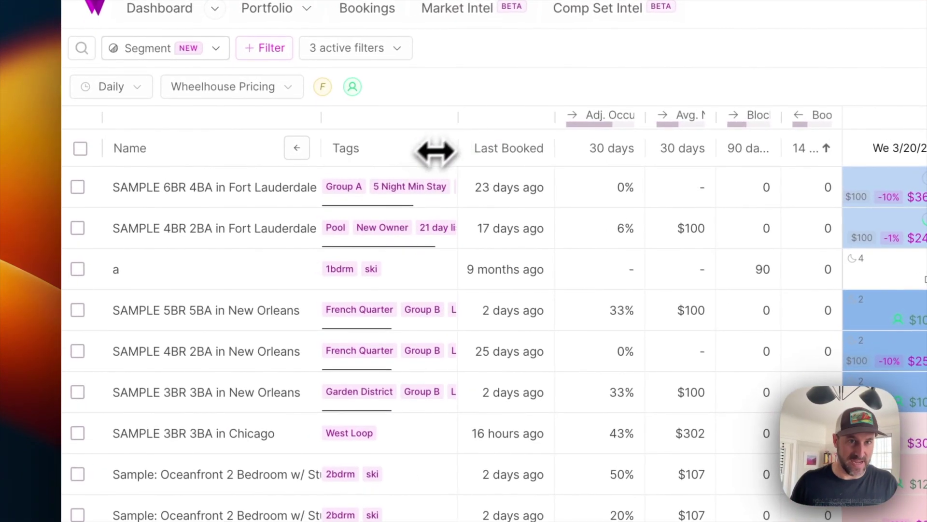
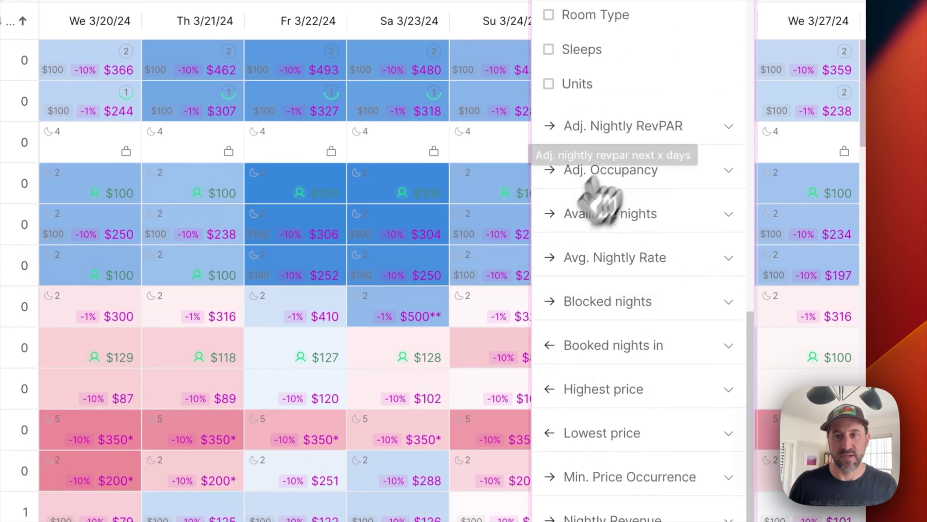
# Step: Close the column settings to show the table with the new occupancy, rate, blocked and booked columns
pyautogui.scroll(-2, 628, 313)
pyautogui.click(359, 98)
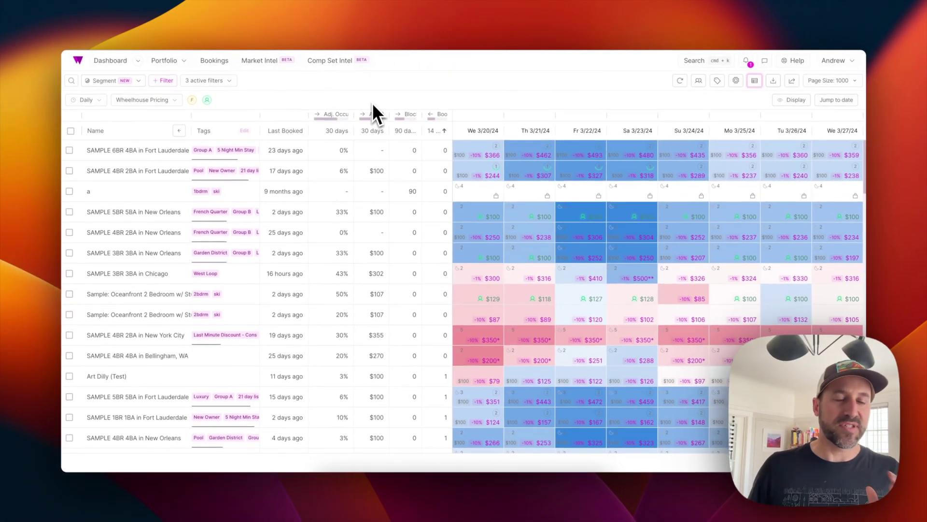
pyautogui.click(164, 81)
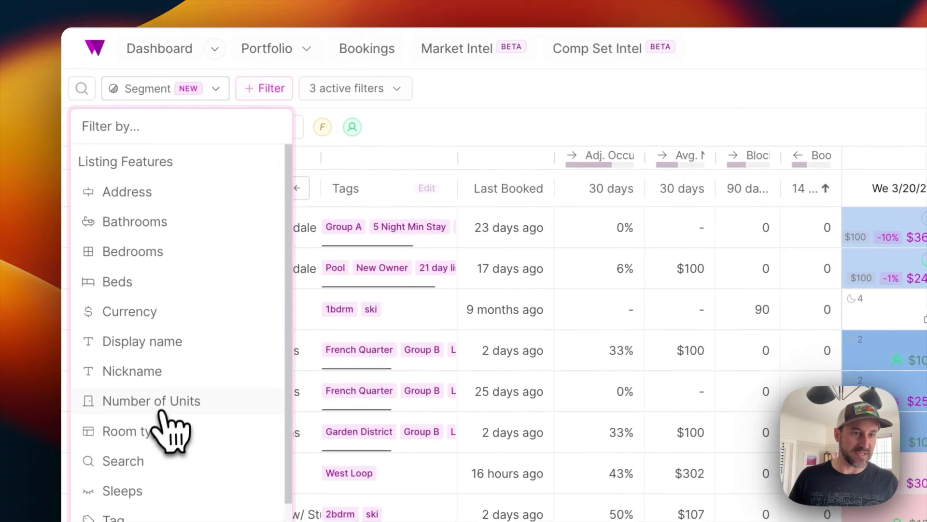
# Step: Filter the portfolio to listings with 4–7 bedrooms
pyautogui.click(155, 269)
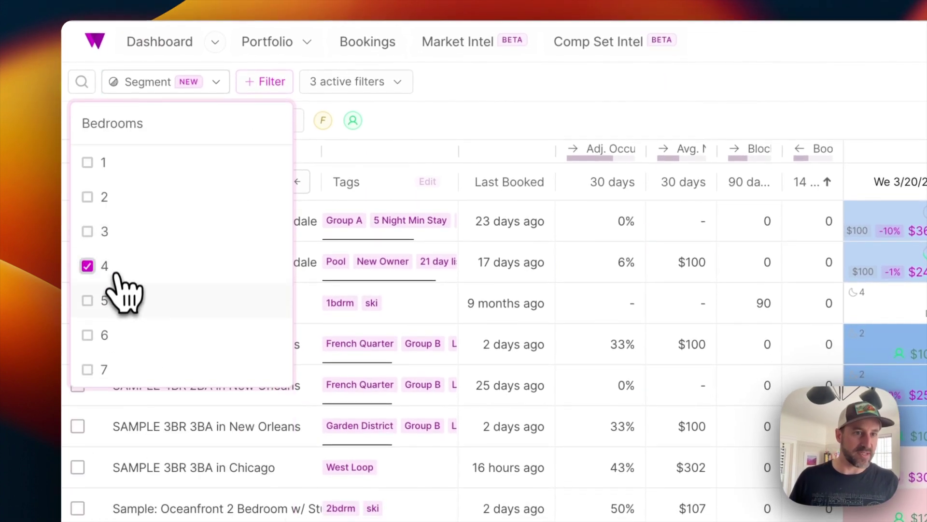
pyautogui.click(119, 367)
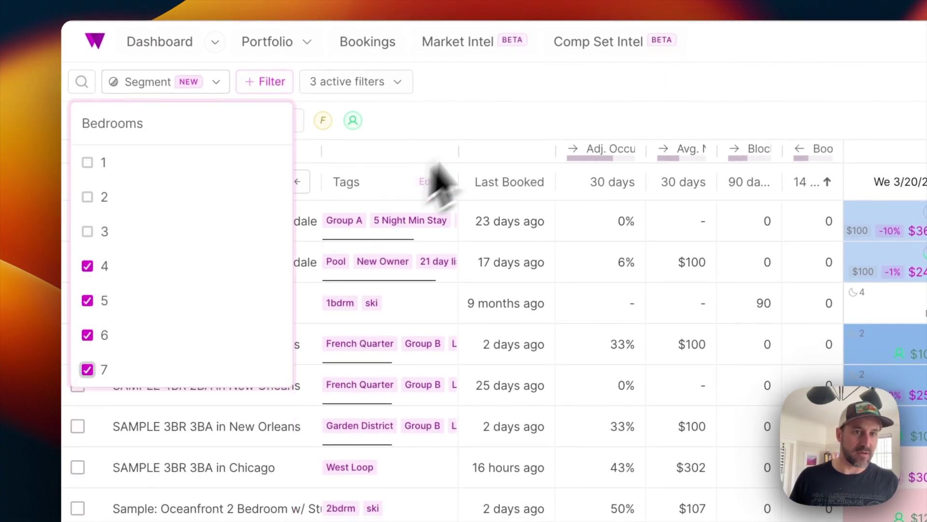
pyautogui.click(492, 128)
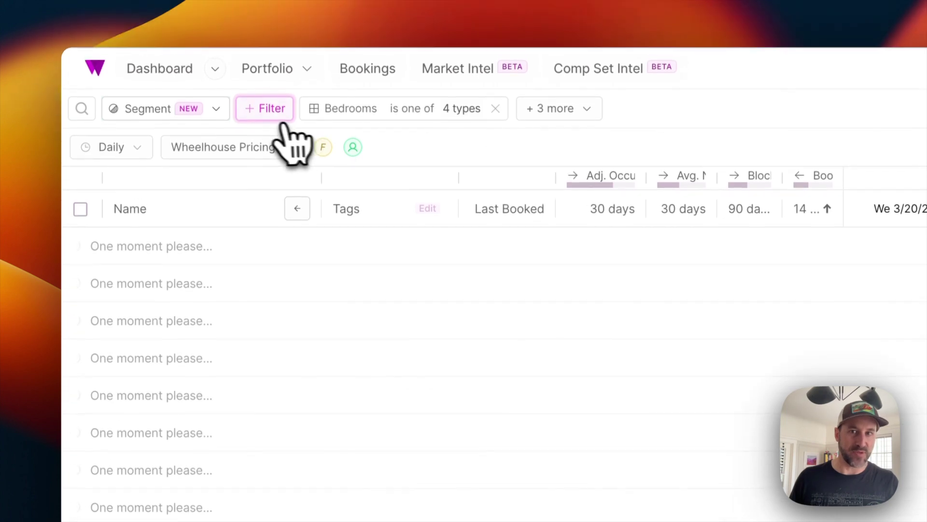
# Step: Add a Market filter for Hickory, NC, Fort Lauderdale, Chicago and Brooklyn (NYC)
pyautogui.click(272, 119)
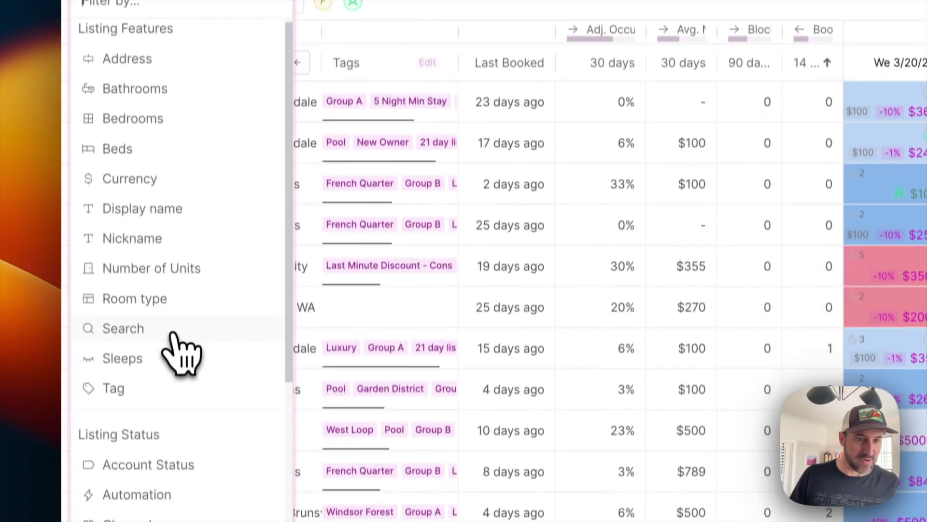
pyautogui.scroll(-5, 184, 338)
pyautogui.click(164, 408)
pyautogui.click(168, 267)
pyautogui.click(164, 233)
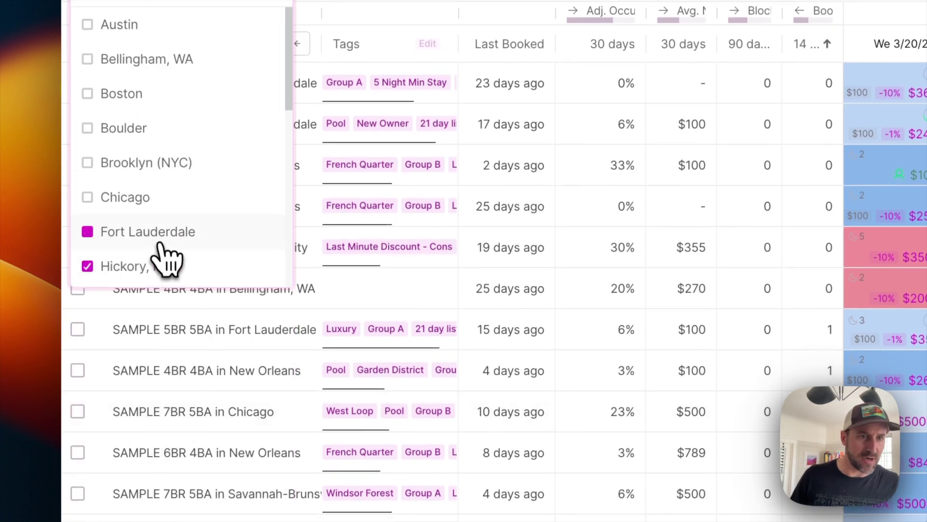
pyautogui.click(160, 199)
pyautogui.click(152, 163)
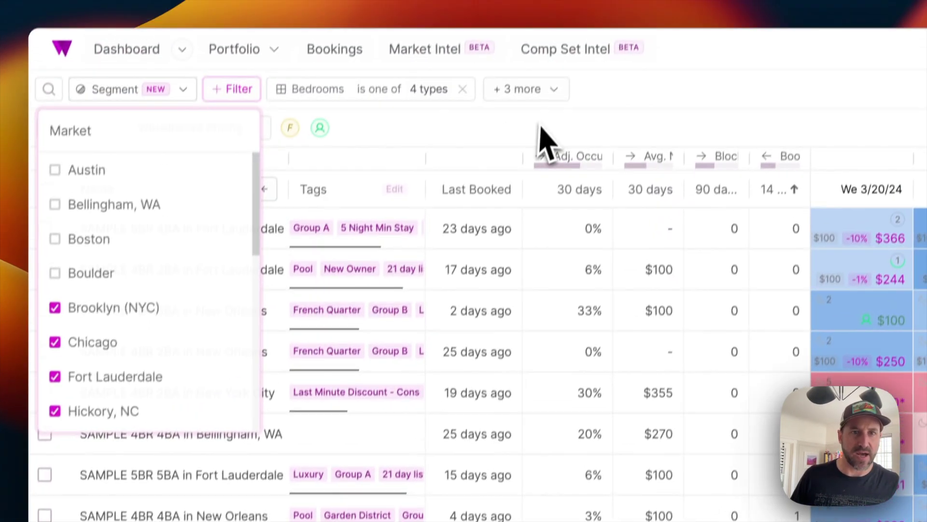
pyautogui.click(540, 127)
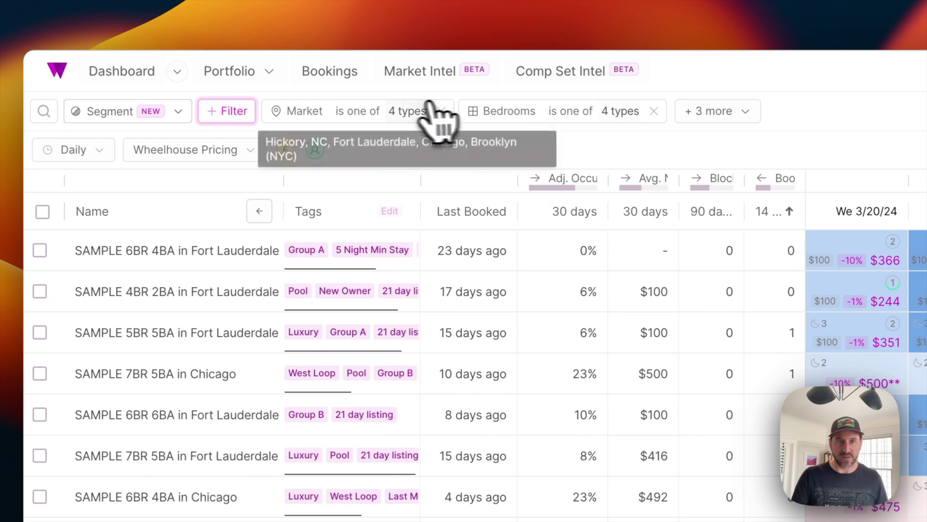
# Step: Add Boulder to the Market filter, making five markets
pyautogui.click(410, 112)
pyautogui.click(369, 260)
pyautogui.click(631, 151)
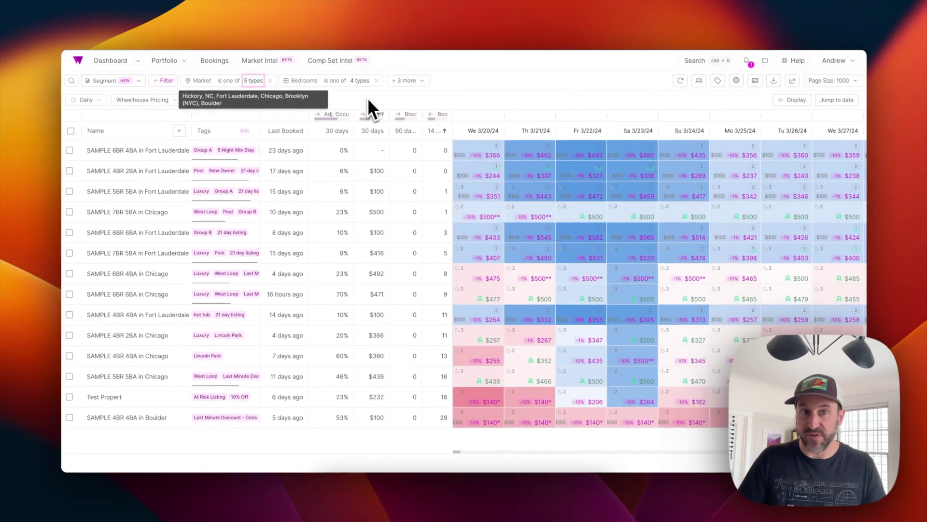
pyautogui.click(136, 81)
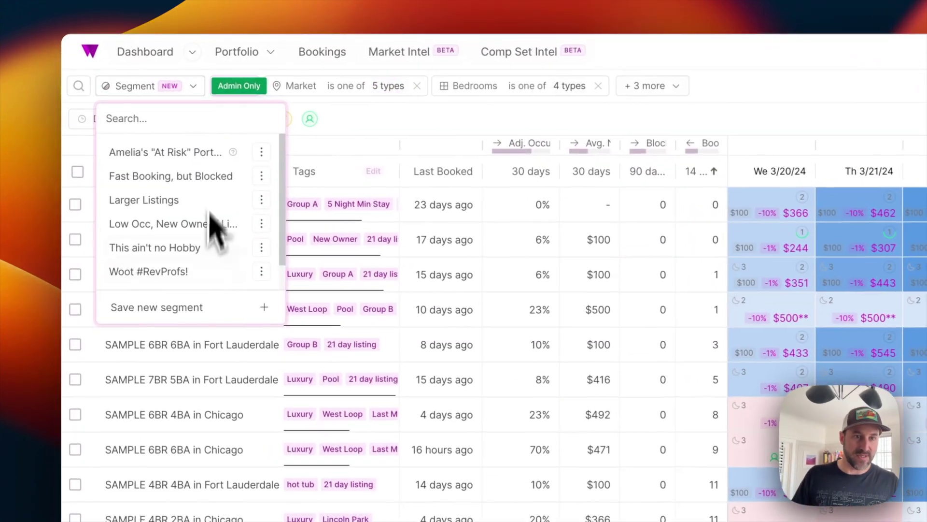
# Step: Save the current filters as a new segment named 'Live Demo!'
pyautogui.click(188, 307)
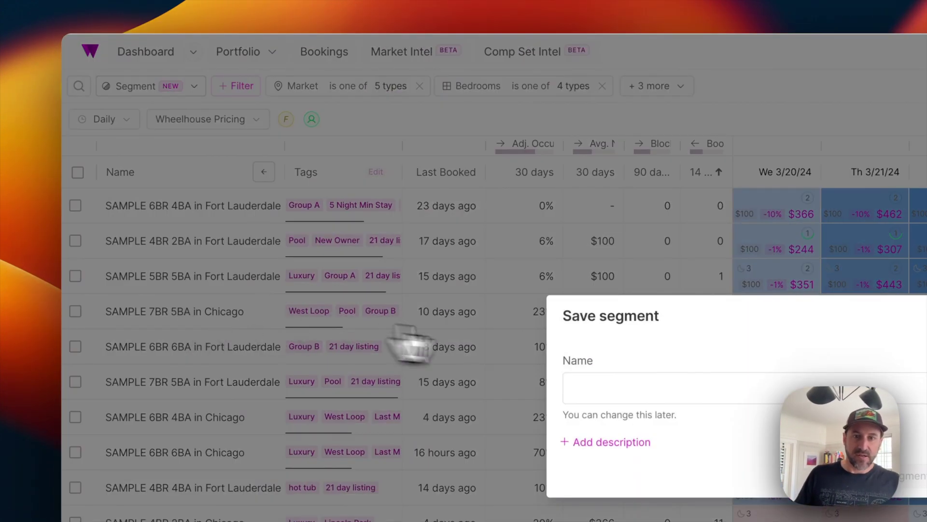
pyautogui.click(577, 378)
pyautogui.write('Live Demo!')
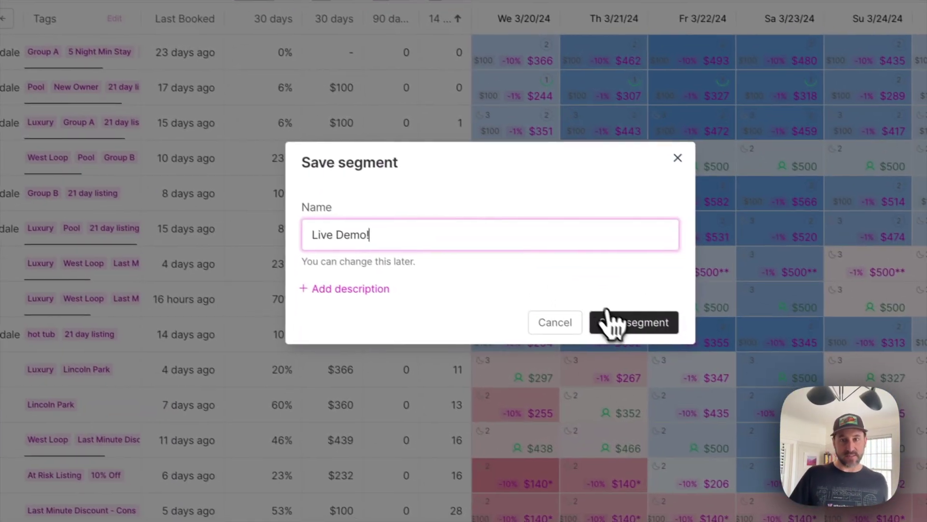
pyautogui.click(888, 477)
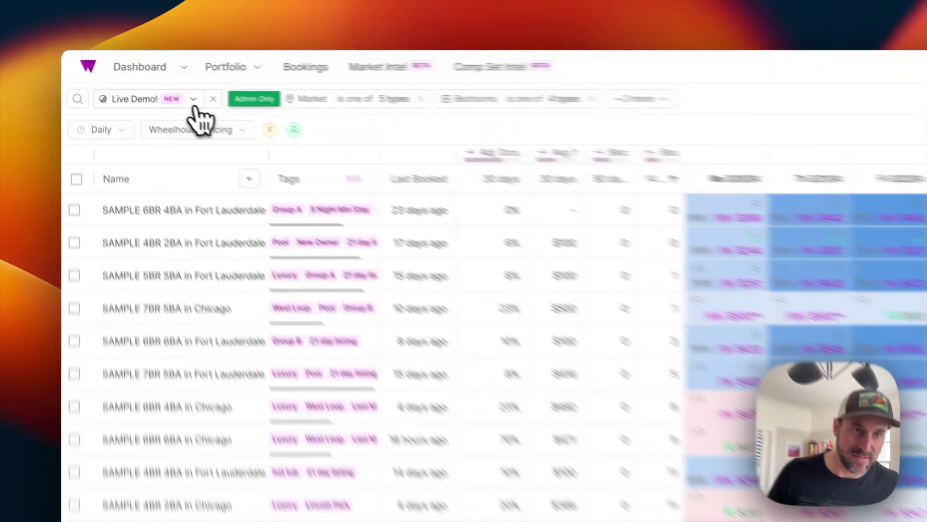
# Step: Load the saved At Risk portfolio segment
pyautogui.click(194, 103)
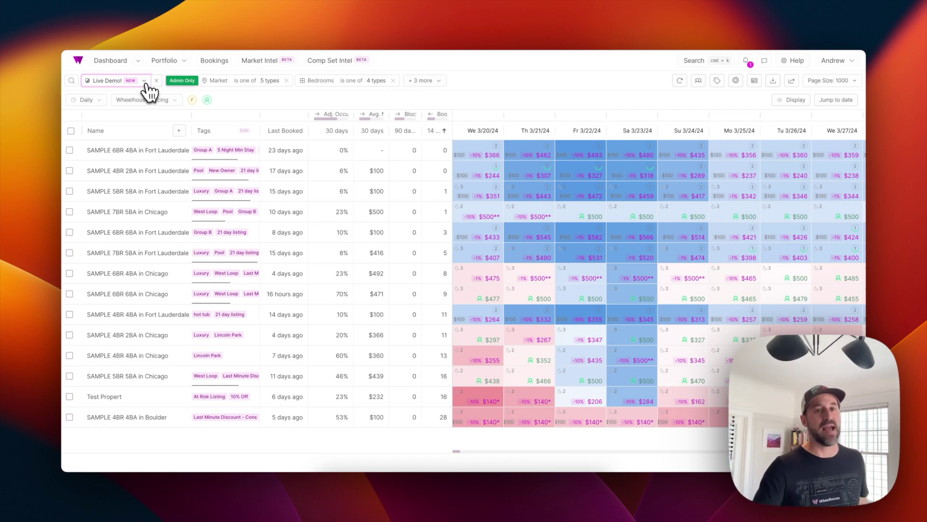
pyautogui.click(144, 81)
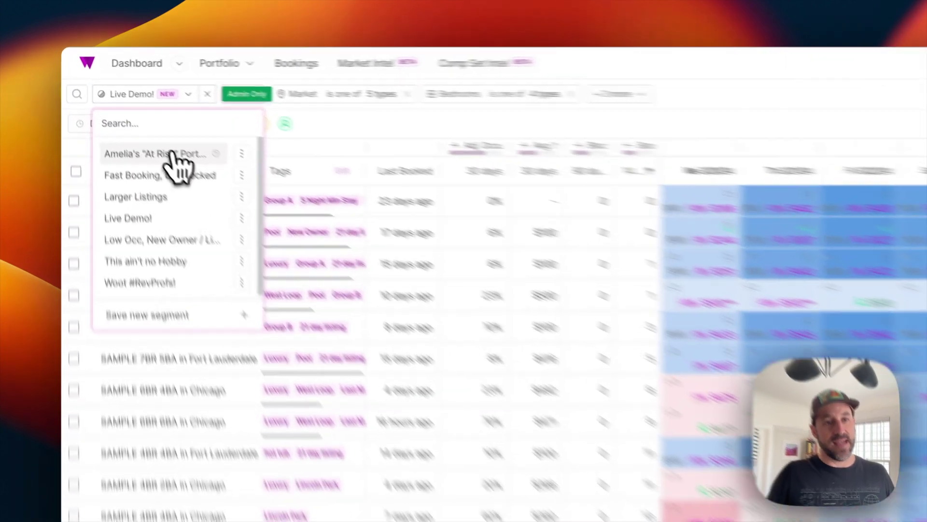
pyautogui.click(135, 121)
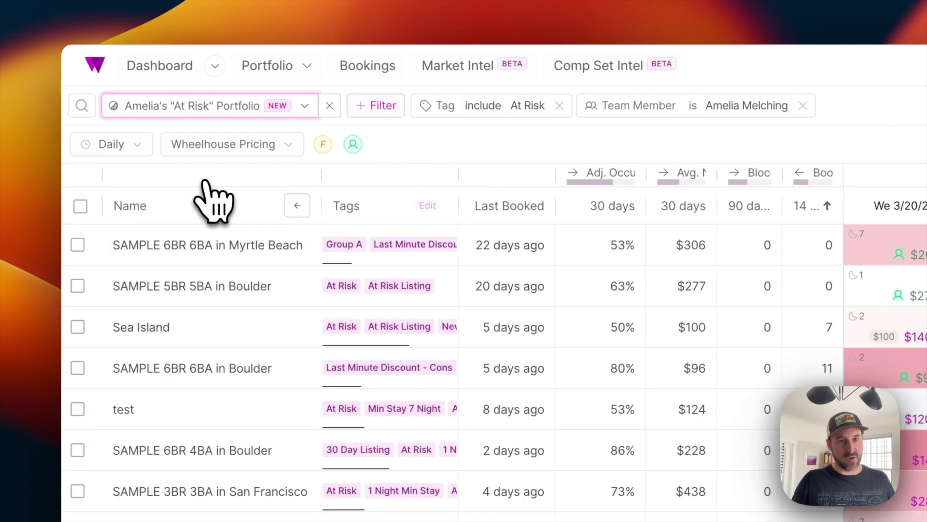
pyautogui.moveTo(463, 175); pyautogui.dragTo(547, 176)
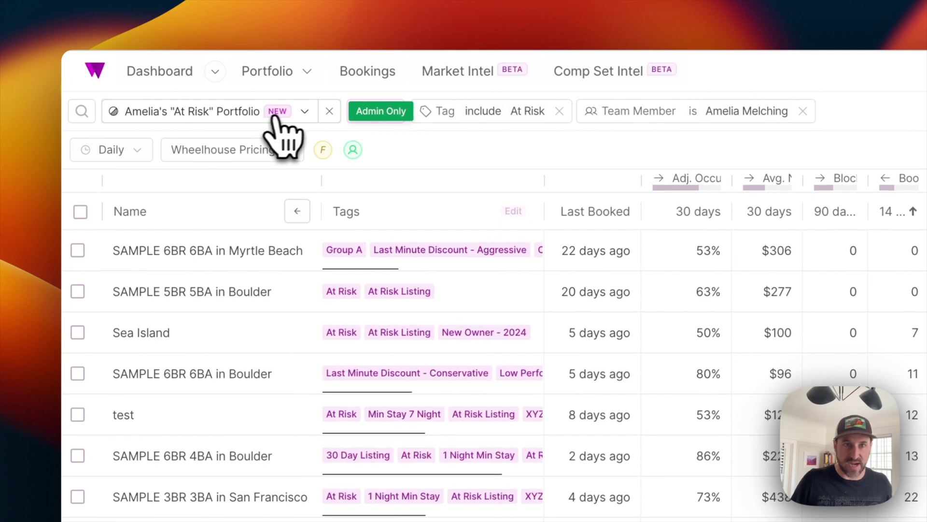
pyautogui.click(289, 116)
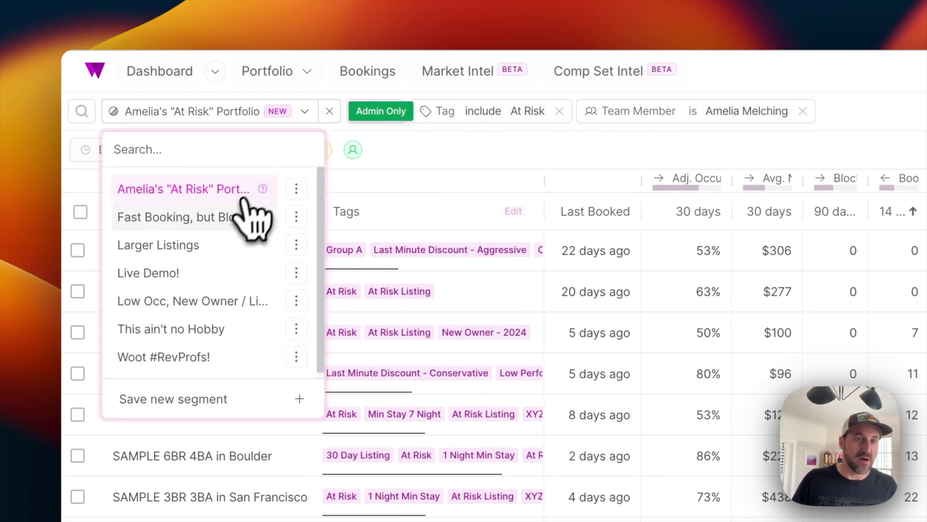
# Step: Load Fast Booking, but Blocked and inspect its 10–100 booked-nights range, leaving it unchanged
pyautogui.click(231, 219)
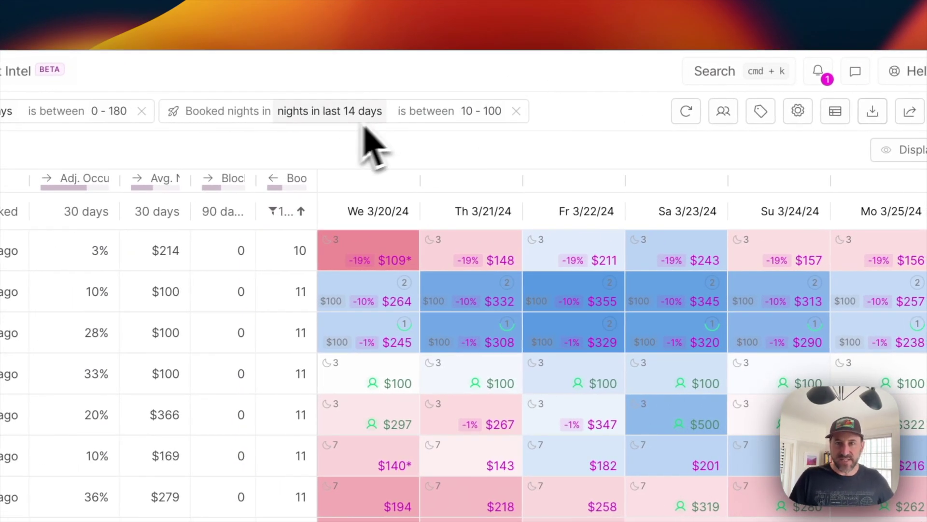
pyautogui.click(479, 111)
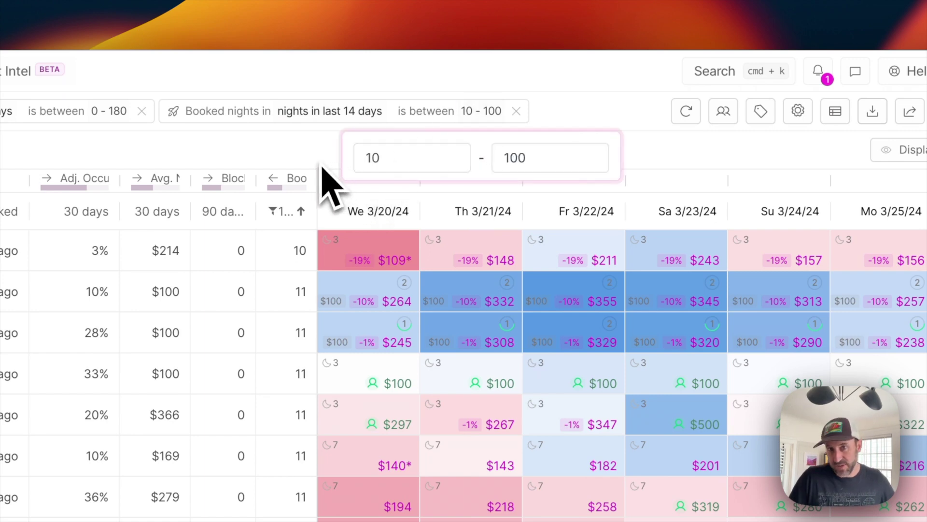
pyautogui.click(378, 160)
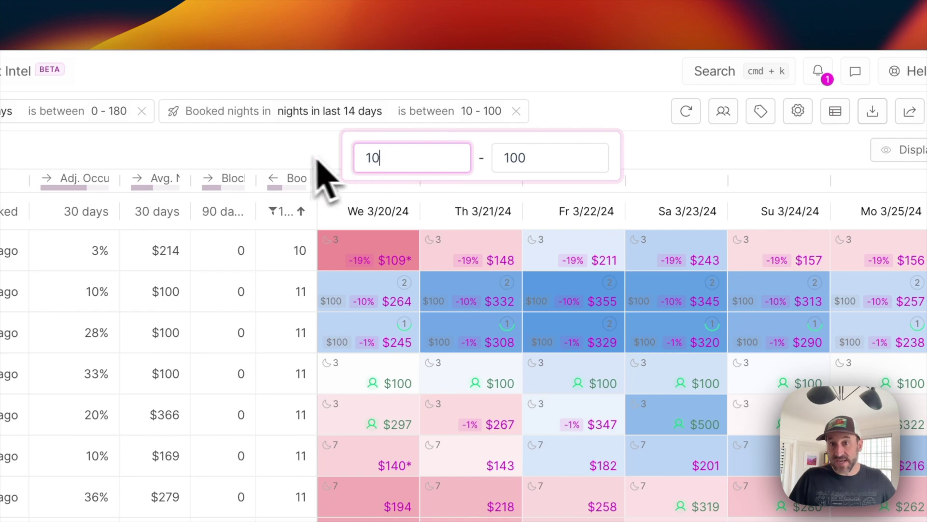
pyautogui.click(290, 165)
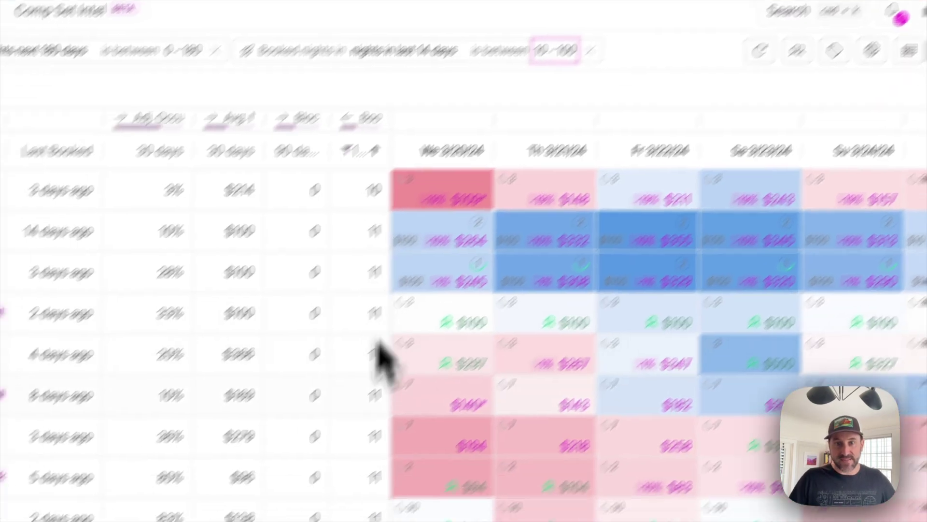
pyautogui.scroll(-20, 377, 362)
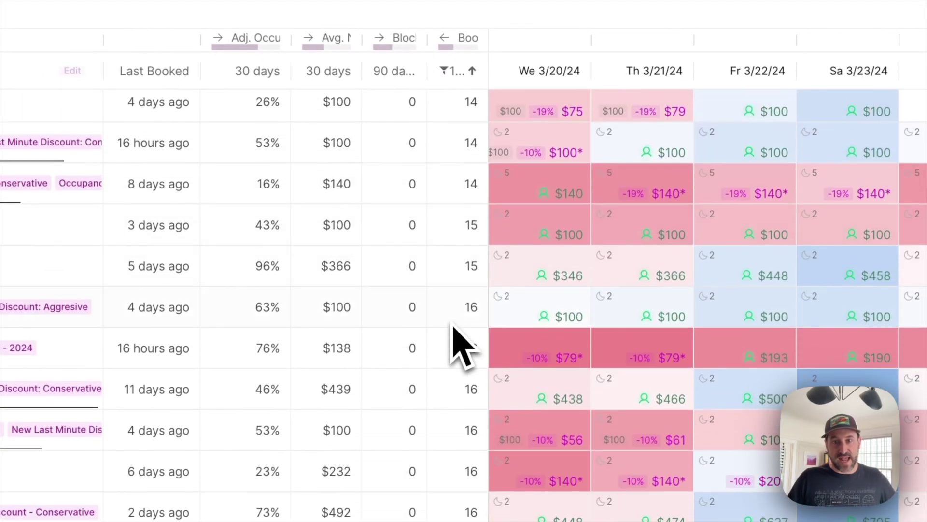
pyautogui.scroll(-5, 461, 346)
pyautogui.scroll(12, 462, 346)
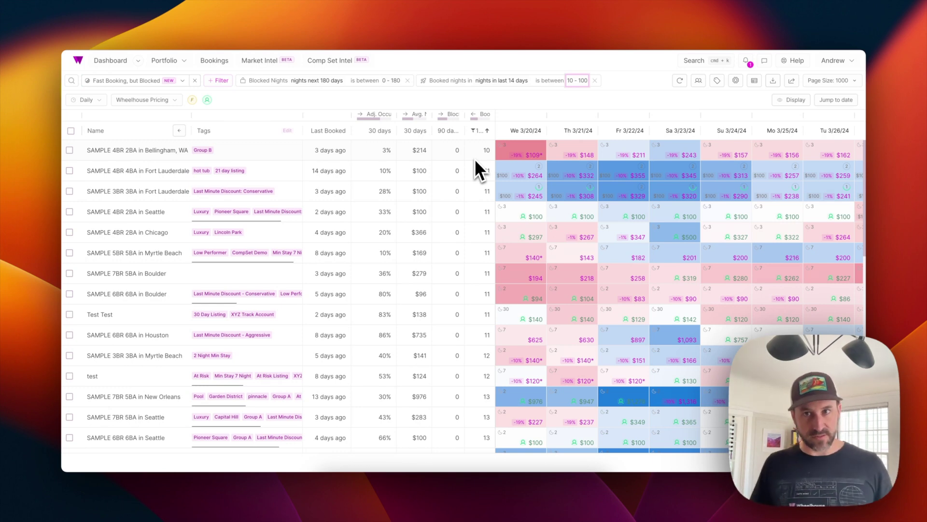
pyautogui.click(183, 80)
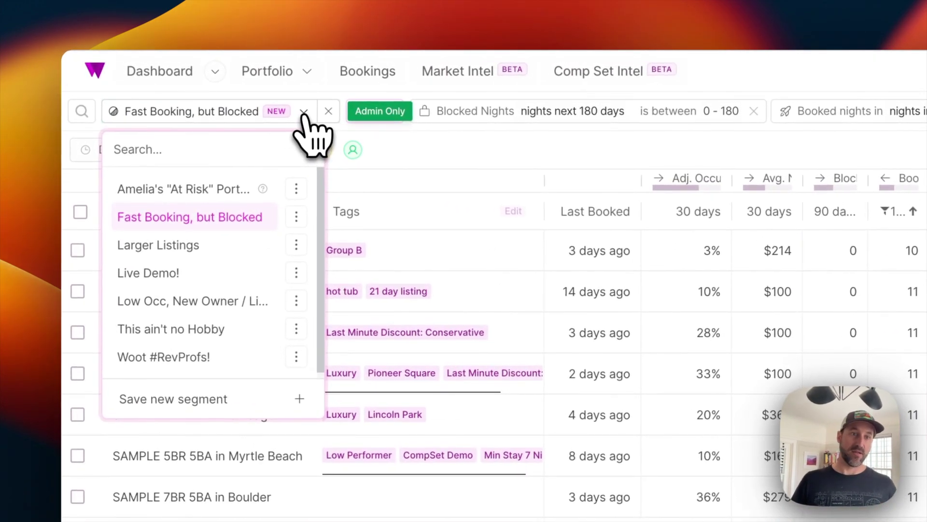
# Step: Load Low Occ, New Owner / Listing and review the Tag filter's '3 types' values
pyautogui.click(165, 300)
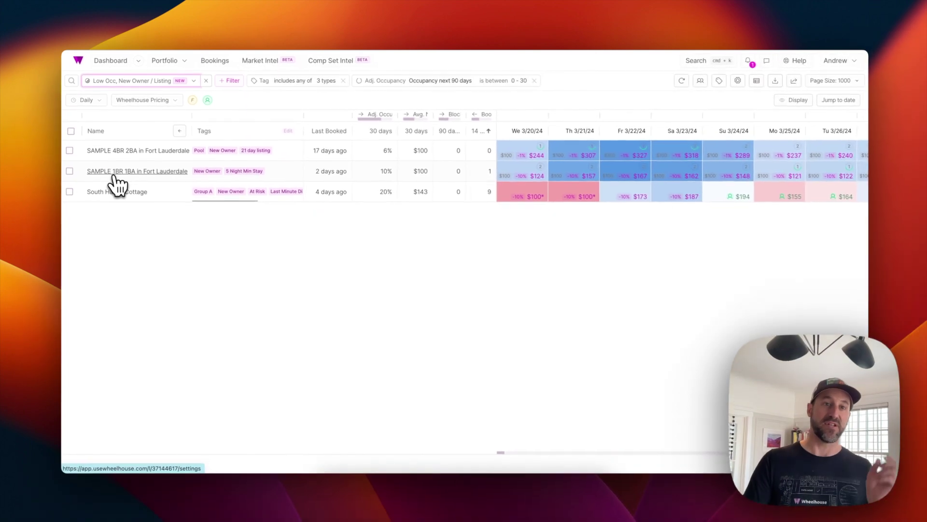
pyautogui.moveTo(325, 83)
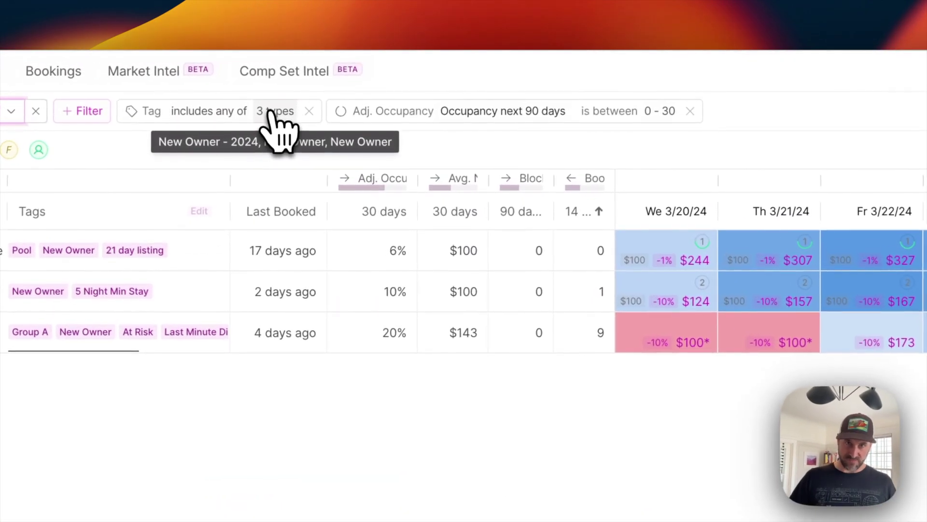
pyautogui.click(273, 116)
pyautogui.scroll(-6, 289, 342)
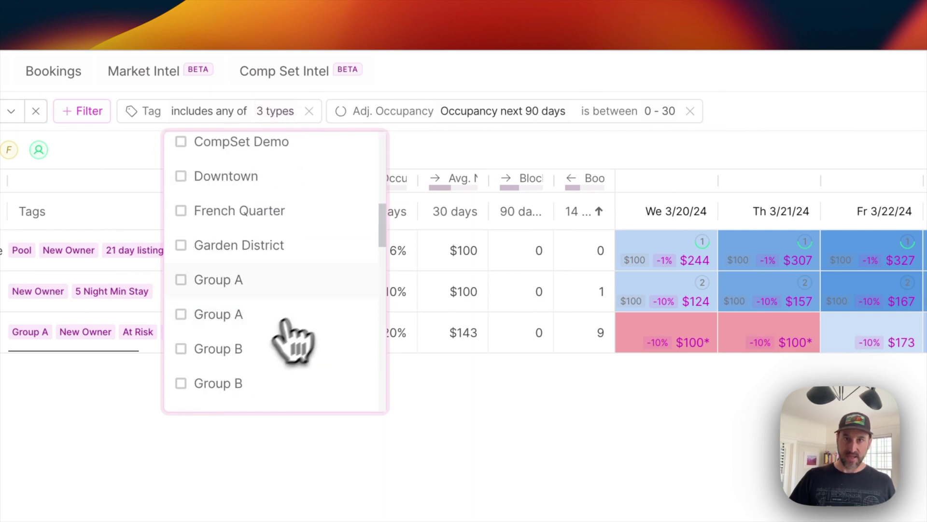
pyautogui.press('Escape')
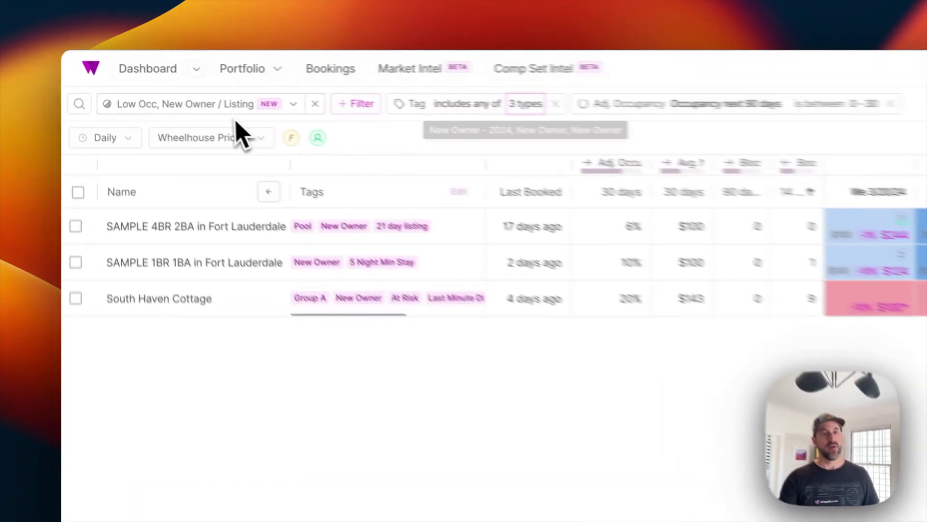
# Step: Load the Larger Listings segment, filtered to five bedroom-count types
pyautogui.click(254, 122)
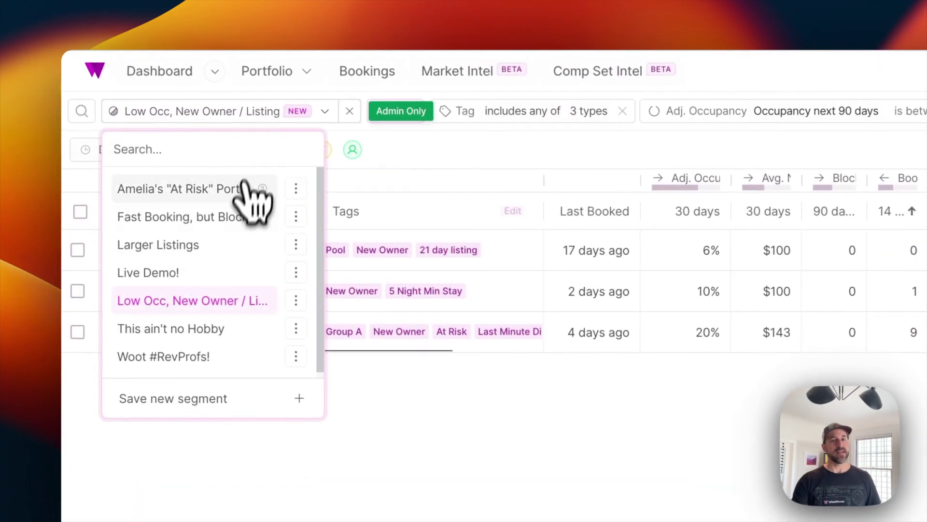
pyautogui.click(230, 246)
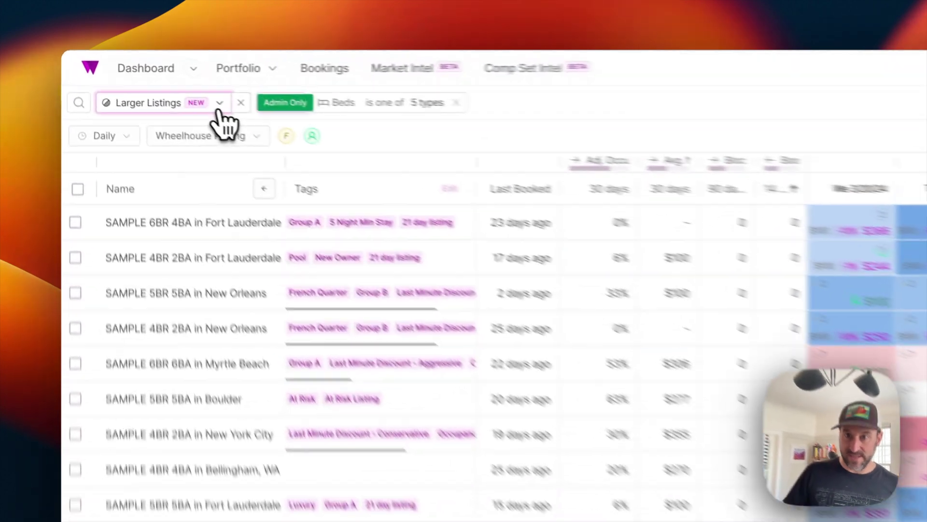
pyautogui.click(219, 104)
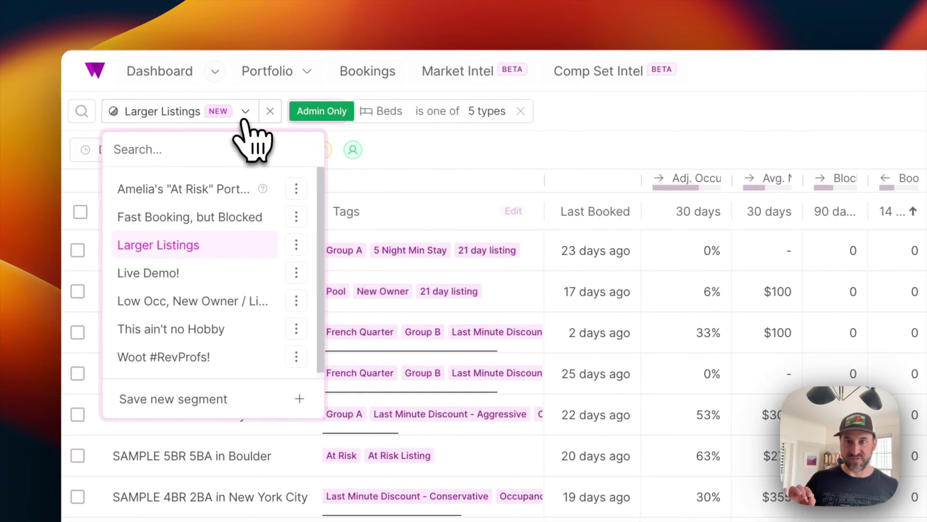